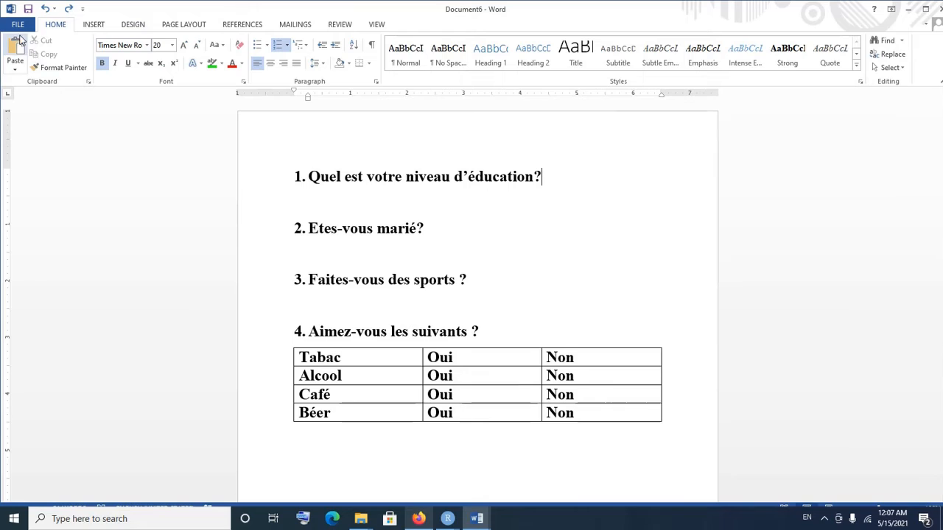
Add the Developer tab to the ribbon and place the cursor on the empty line below question 1
{"action": "left_click", "coordinate": [40, 51]}
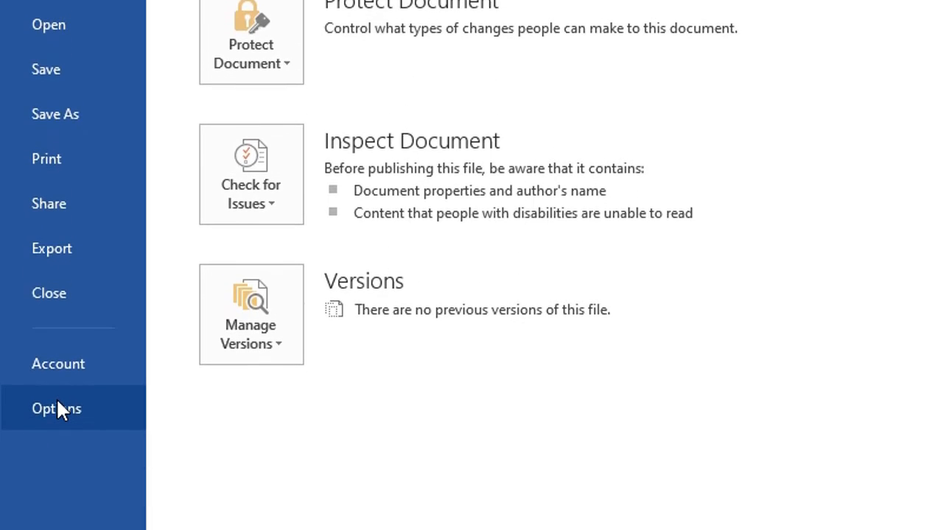
{"action": "left_click", "coordinate": [57, 418]}
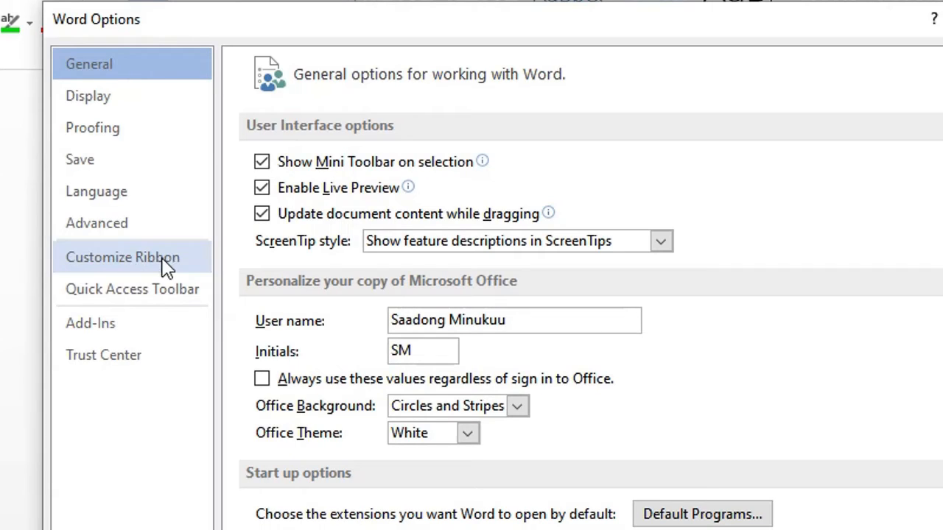
{"action": "left_click", "coordinate": [142, 267]}
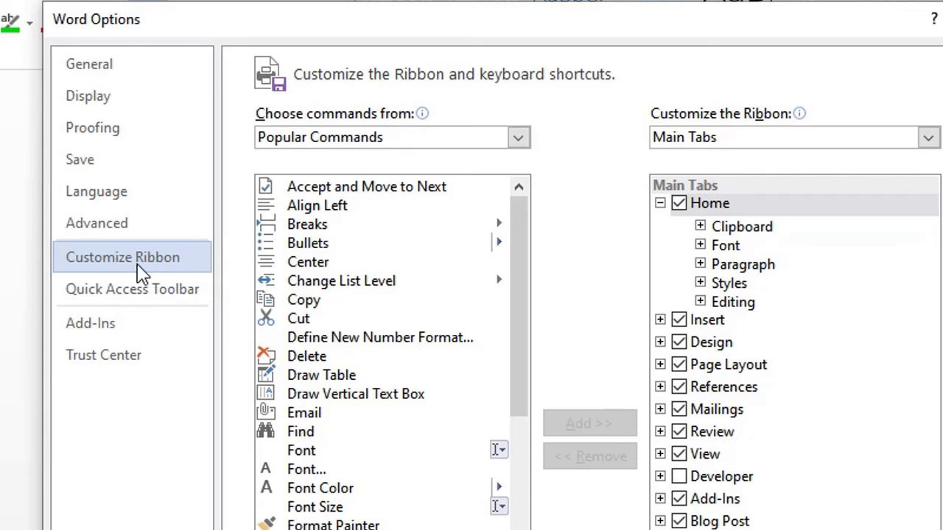
{"action": "left_click", "coordinate": [201, 266]}
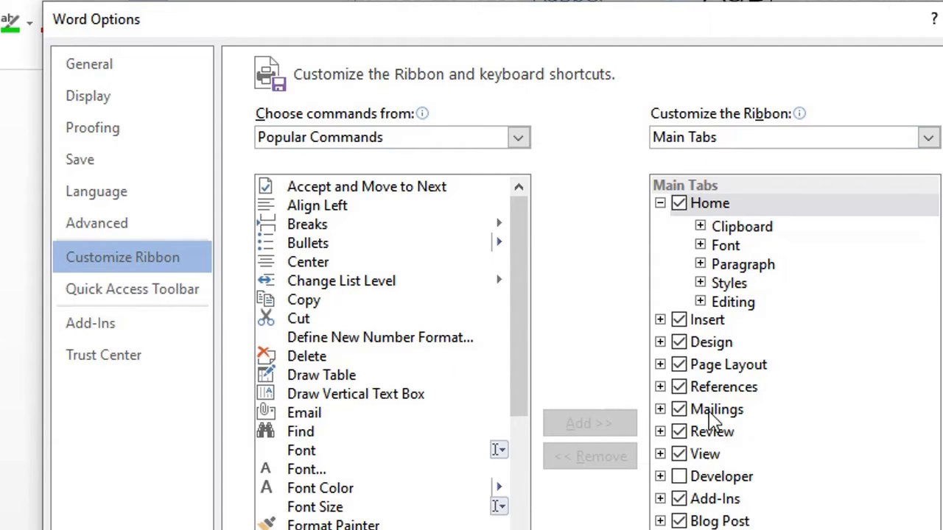
{"action": "left_click", "coordinate": [678, 477]}
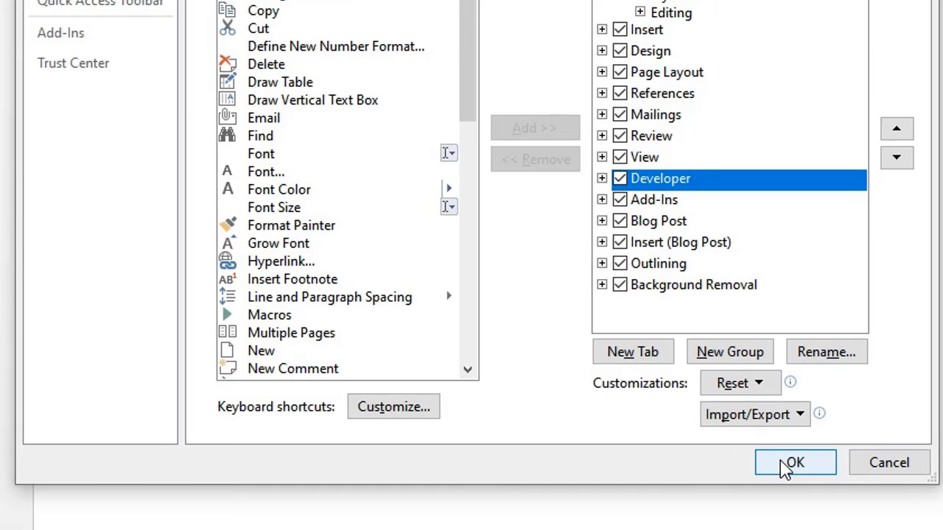
{"action": "left_click", "coordinate": [786, 464]}
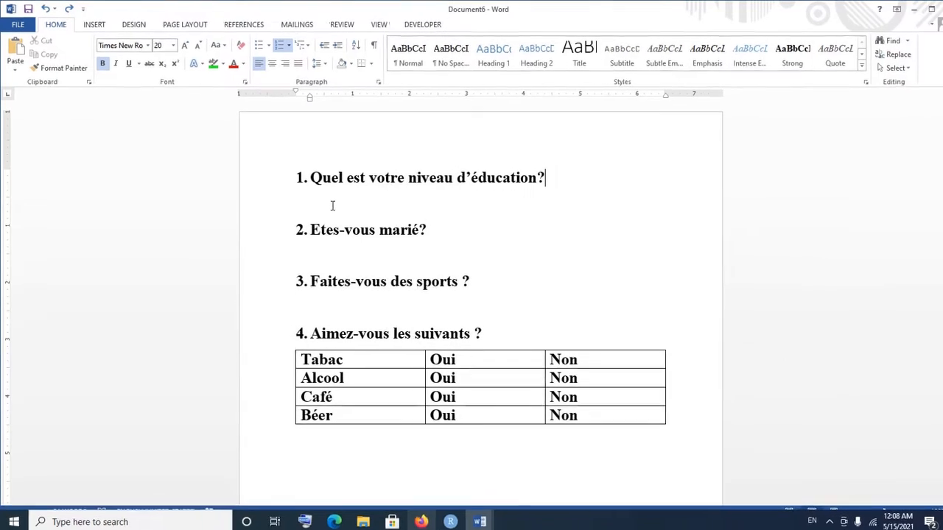
{"action": "left_click", "coordinate": [322, 201]}
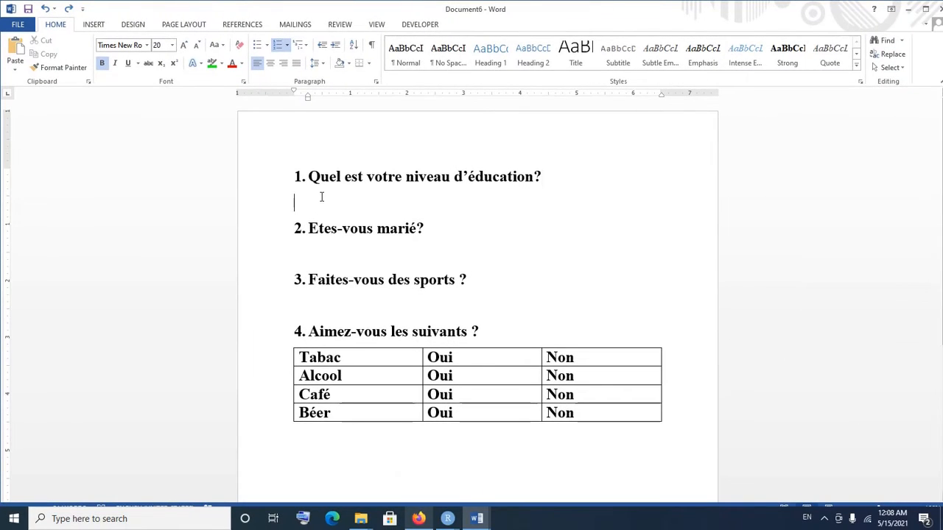
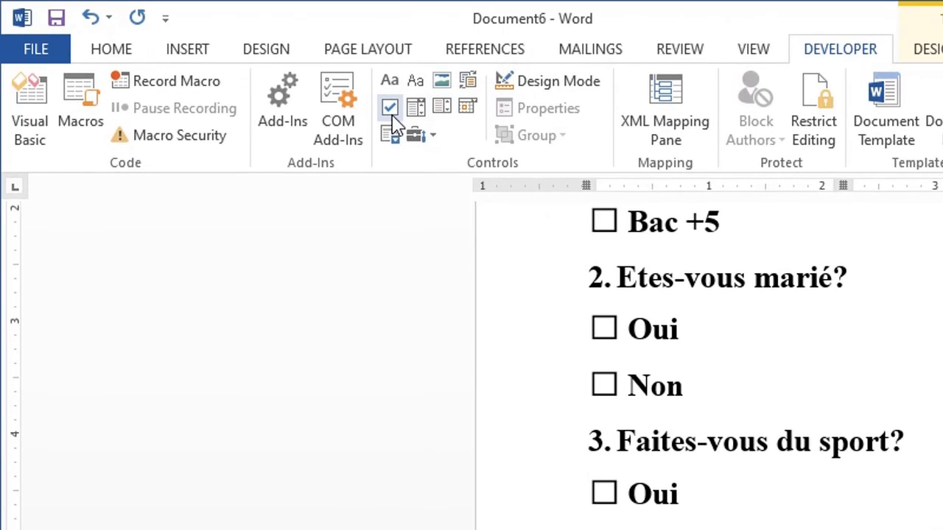
Insert a check box content control in the answer table of question 4
{"action": "left_click", "coordinate": [302, 38]}
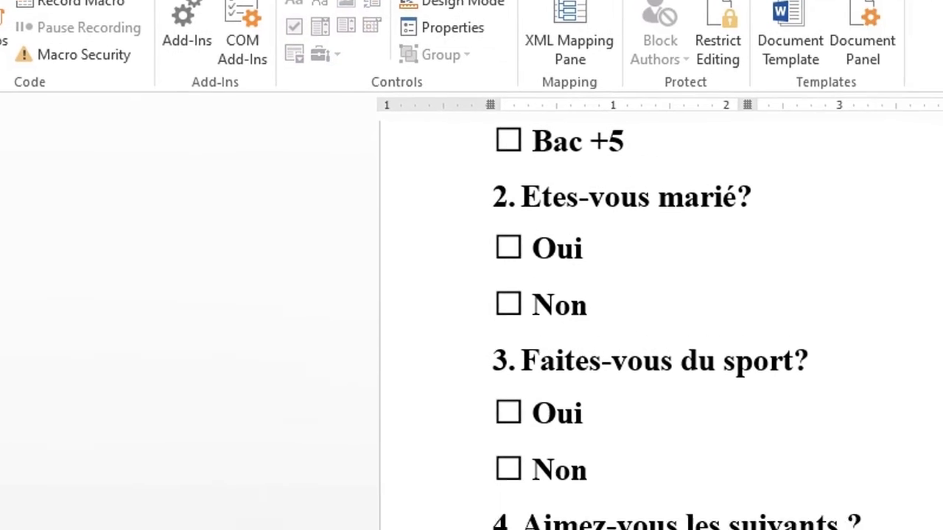
{"action": "left_click", "coordinate": [648, 95]}
{"action": "scroll", "coordinate": [628, 77], "scroll_direction": "up", "scroll_amount": 3}
{"action": "scroll", "coordinate": [628, 77], "scroll_direction": "up", "scroll_amount": 2}
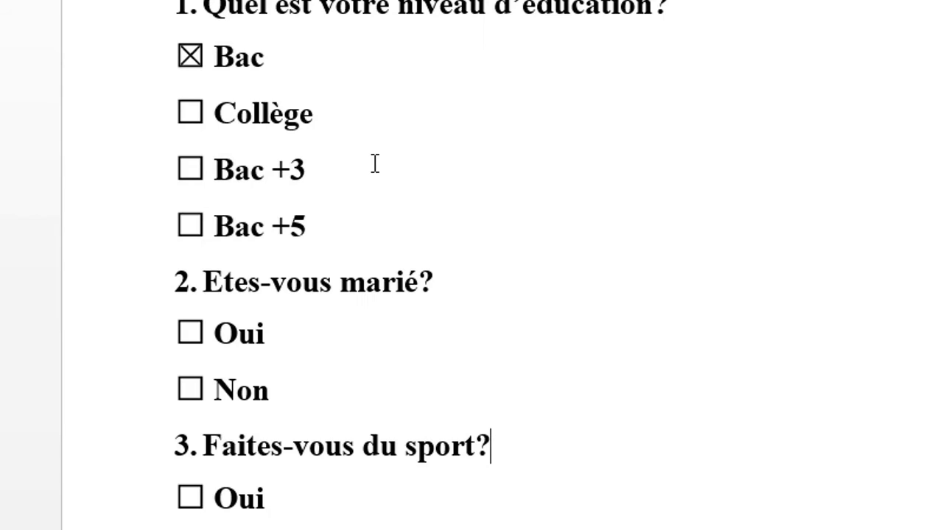
Test the Bac, Collège and Bac +3 check boxes under question 1 by toggling them, leaving all three cleared
{"action": "left_click", "coordinate": [187, 64]}
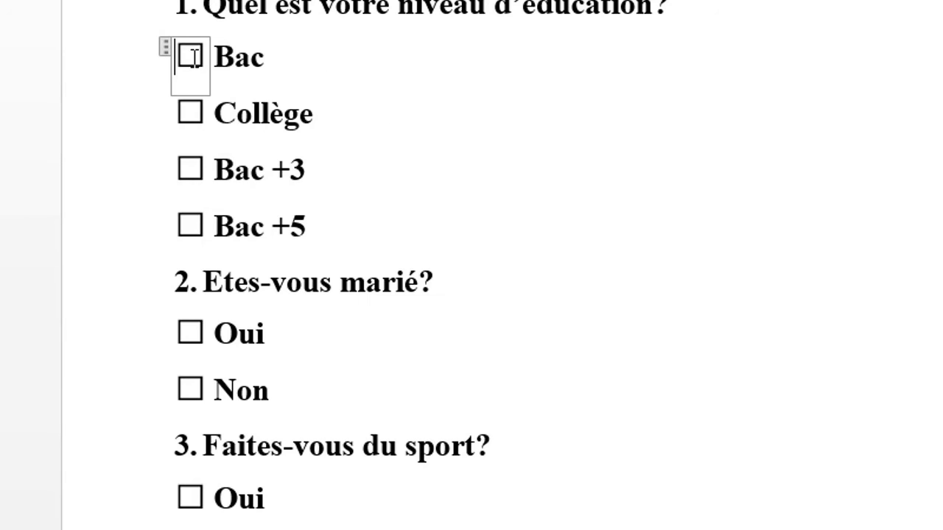
{"action": "left_click", "coordinate": [193, 57]}
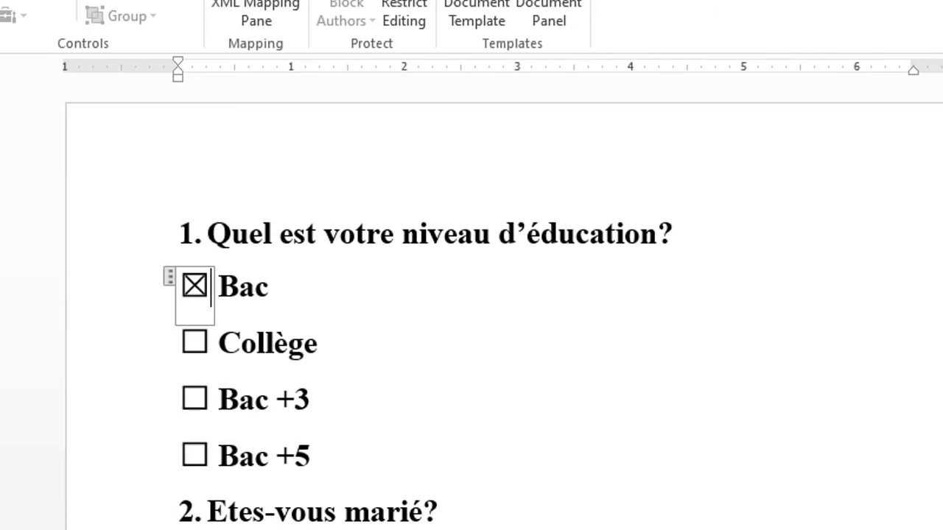
{"action": "scroll", "coordinate": [471, 295], "scroll_direction": "down", "scroll_amount": 2}
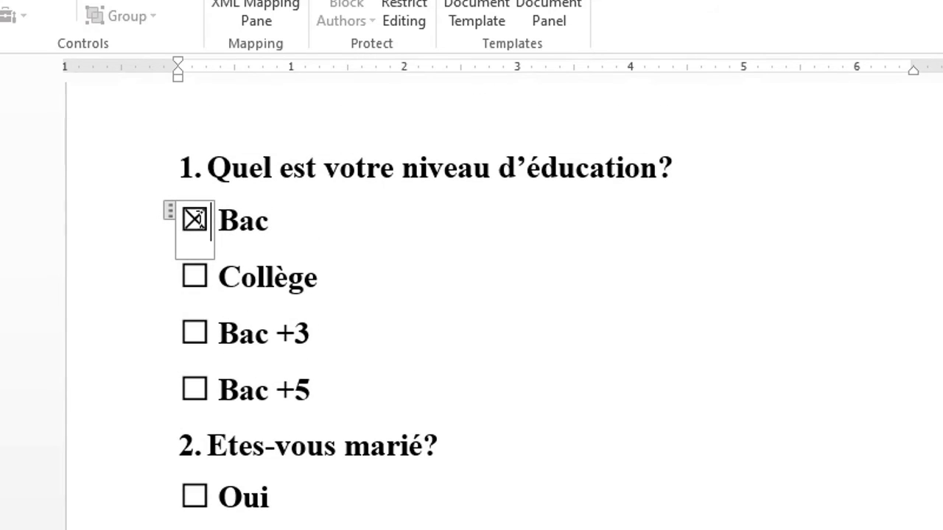
{"action": "left_click", "coordinate": [196, 219]}
{"action": "left_click", "coordinate": [197, 278]}
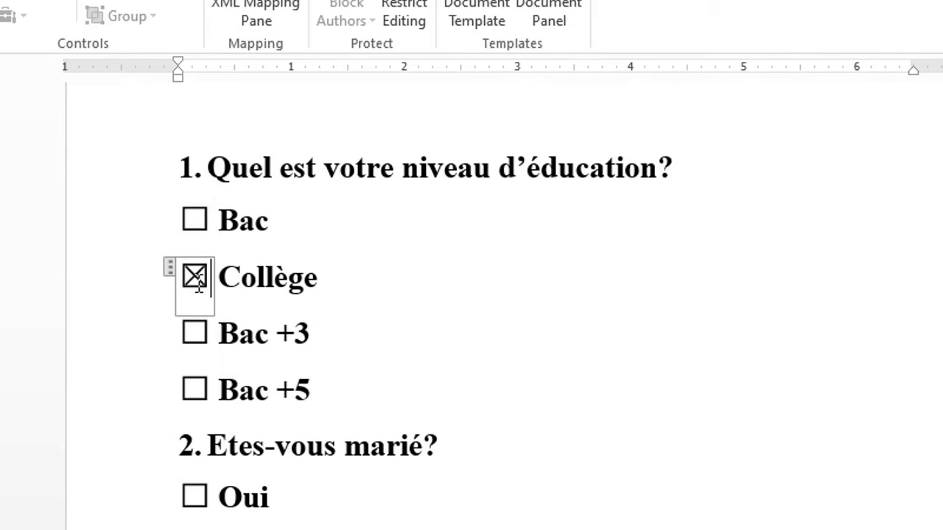
{"action": "left_click", "coordinate": [196, 280]}
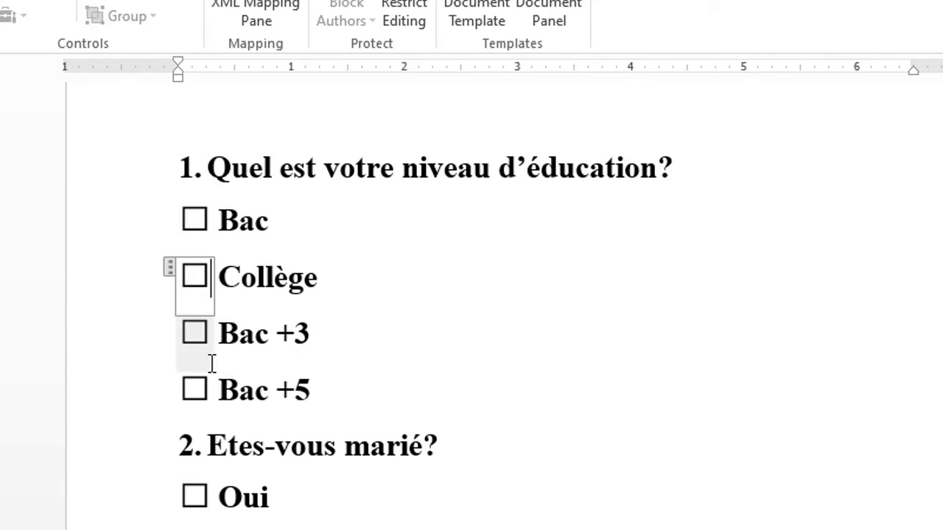
{"action": "left_click", "coordinate": [195, 333]}
{"action": "left_click", "coordinate": [194, 333]}
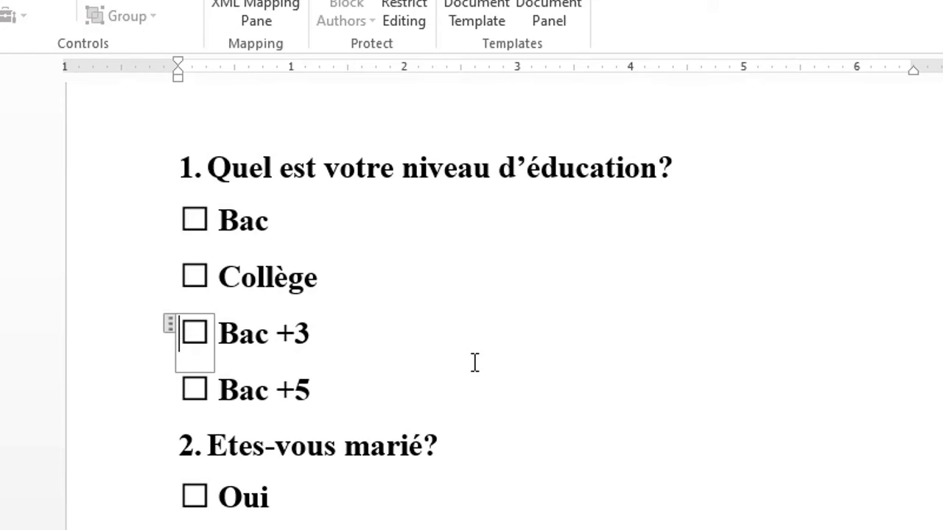
{"action": "scroll", "coordinate": [475, 362], "scroll_direction": "up", "scroll_amount": 1}
{"action": "scroll", "coordinate": [475, 362], "scroll_direction": "down", "scroll_amount": 3}
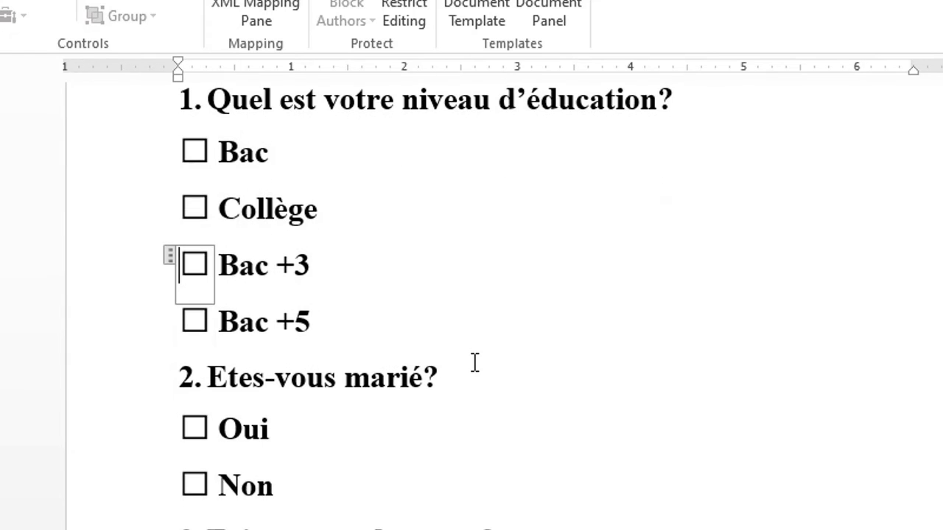
{"action": "scroll", "coordinate": [475, 362], "scroll_direction": "up", "scroll_amount": 2}
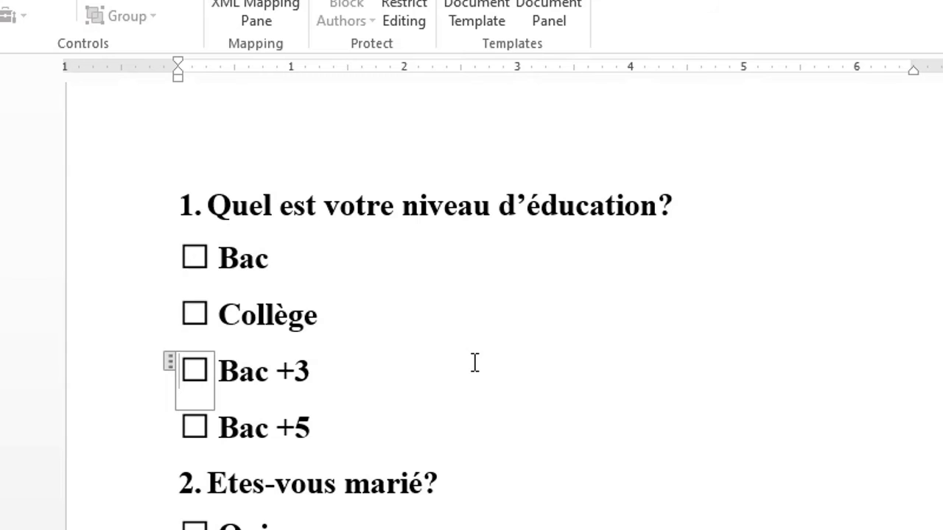
Check Bac under question 1, toggle Oui under question 2 on and off, and clear Bac again
{"action": "left_click", "coordinate": [196, 256]}
{"action": "scroll", "coordinate": [520, 387], "scroll_direction": "down", "scroll_amount": 3}
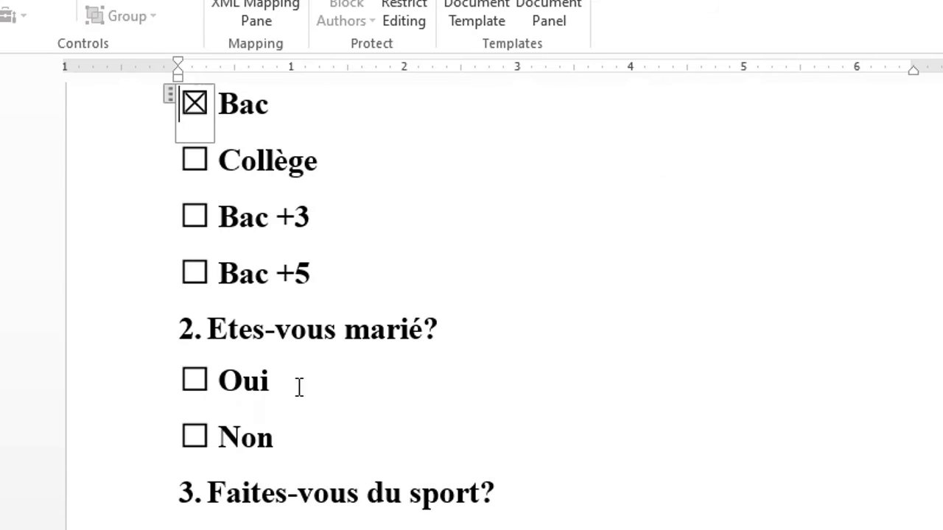
{"action": "left_click", "coordinate": [196, 386]}
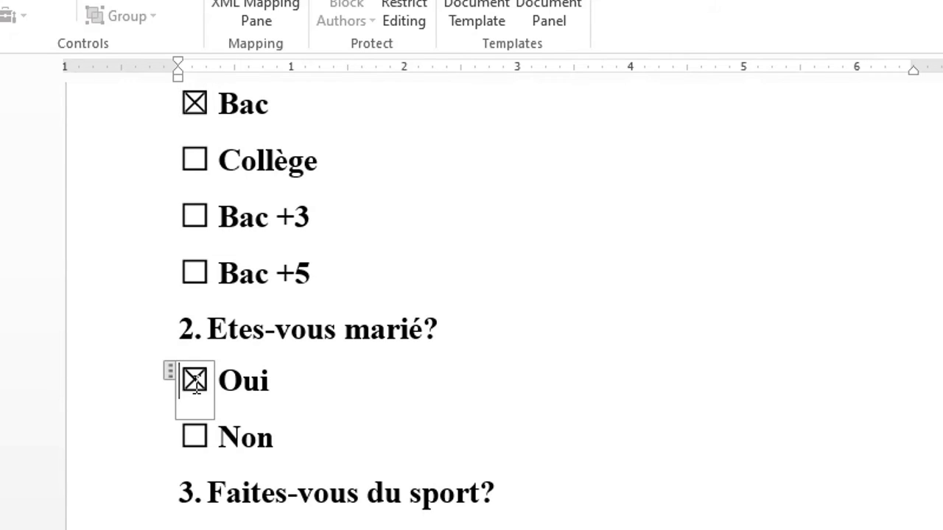
{"action": "left_click", "coordinate": [197, 386]}
{"action": "left_click", "coordinate": [197, 383]}
{"action": "left_click", "coordinate": [197, 383]}
{"action": "scroll", "coordinate": [197, 383], "scroll_direction": "up", "scroll_amount": 3}
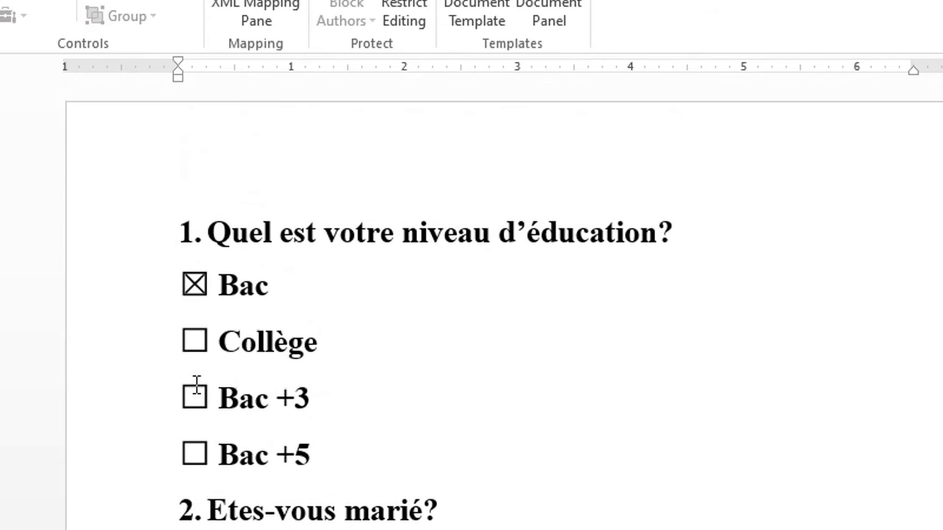
{"action": "left_click", "coordinate": [196, 285]}
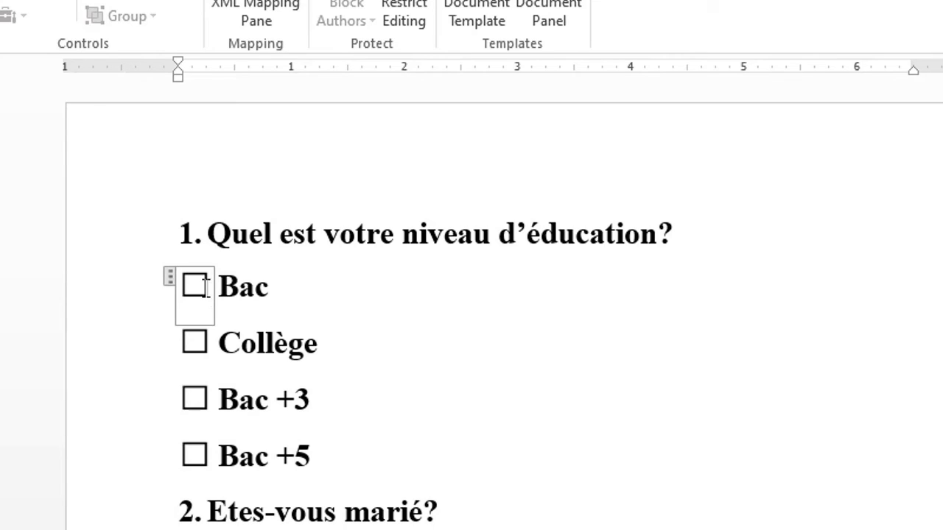
Mark the Bac check box, select its content control and open the symbol selection for its checked state
{"action": "left_click", "coordinate": [205, 285]}
{"action": "left_click_drag", "start_coordinate": [198, 289], "coordinate": [190, 289]}
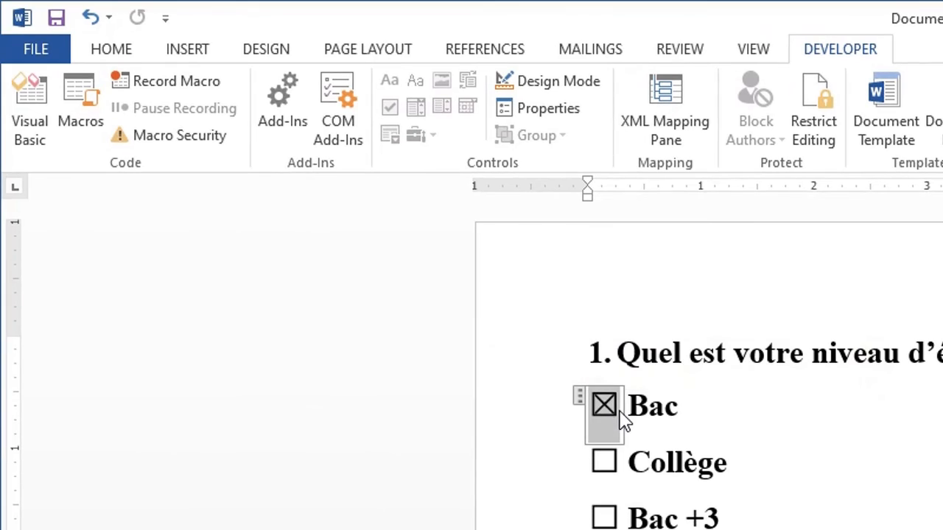
{"action": "left_click", "coordinate": [619, 411]}
{"action": "left_click", "coordinate": [620, 408]}
{"action": "left_click_drag", "start_coordinate": [621, 409], "coordinate": [594, 402]}
{"action": "left_click", "coordinate": [545, 126]}
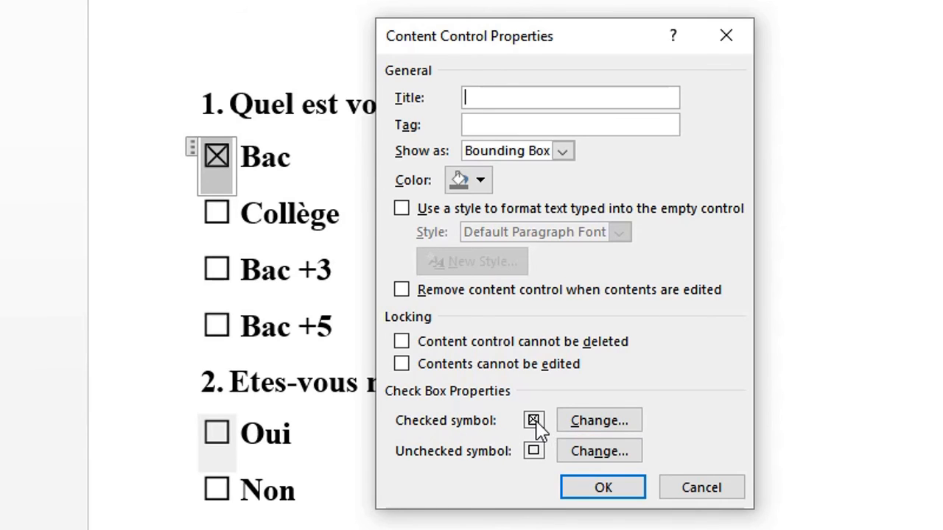
{"action": "left_click", "coordinate": [624, 426]}
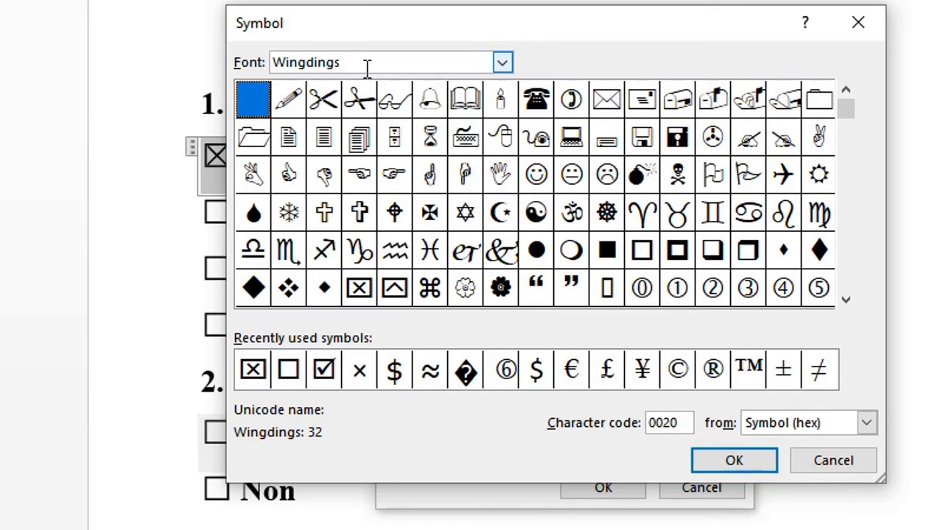
Compare the Wingdings and Wingdings 2 symbol fonts and return to Wingdings
{"action": "left_click", "coordinate": [502, 67]}
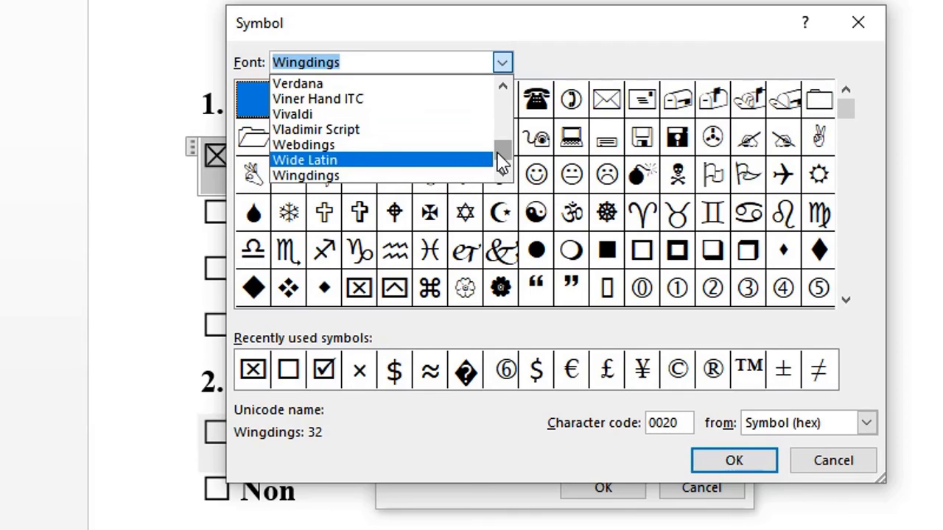
{"action": "scroll", "coordinate": [499, 169], "scroll_direction": "down", "scroll_amount": 3}
{"action": "mouse_move", "coordinate": [500, 156]}
{"action": "left_mouse_down"}
{"action": "mouse_move", "coordinate": [501, 140]}
{"action": "mouse_move", "coordinate": [503, 179]}
{"action": "mouse_move", "coordinate": [501, 162]}
{"action": "left_mouse_up"}
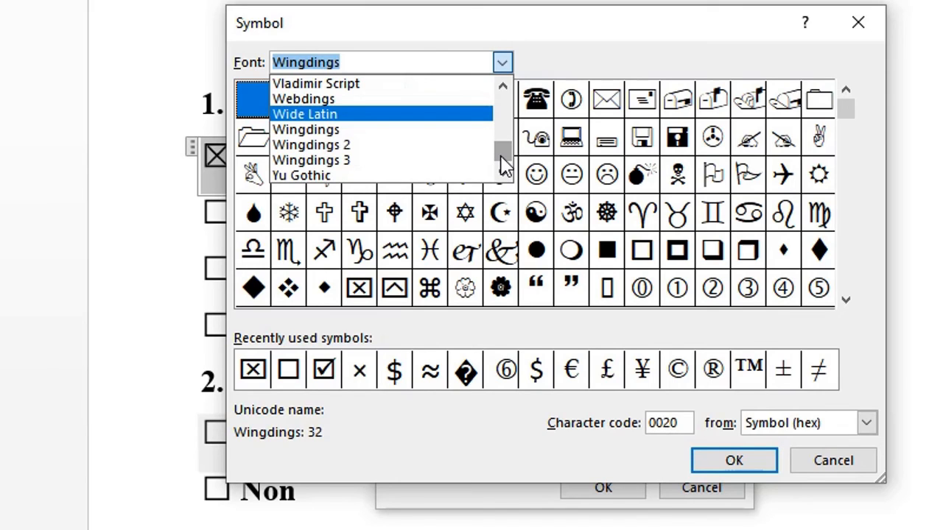
{"action": "left_click", "coordinate": [385, 134]}
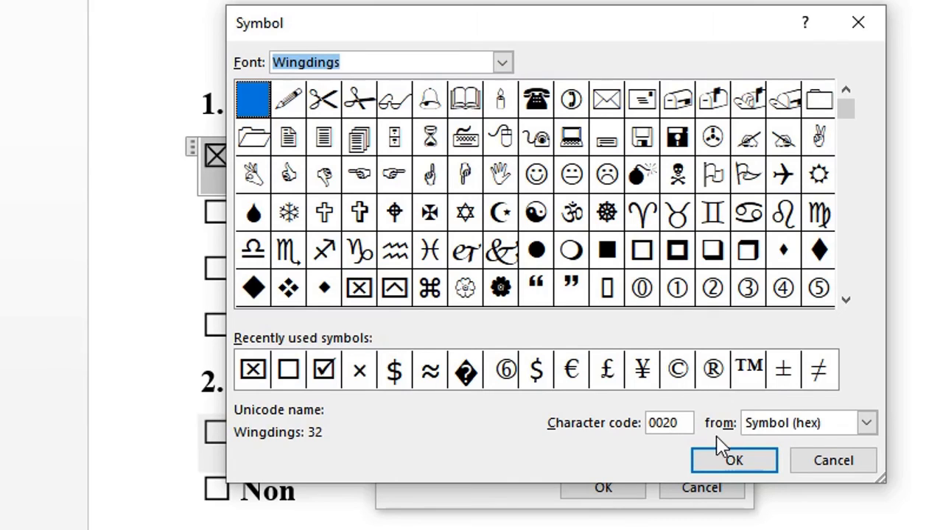
{"action": "left_click", "coordinate": [503, 64]}
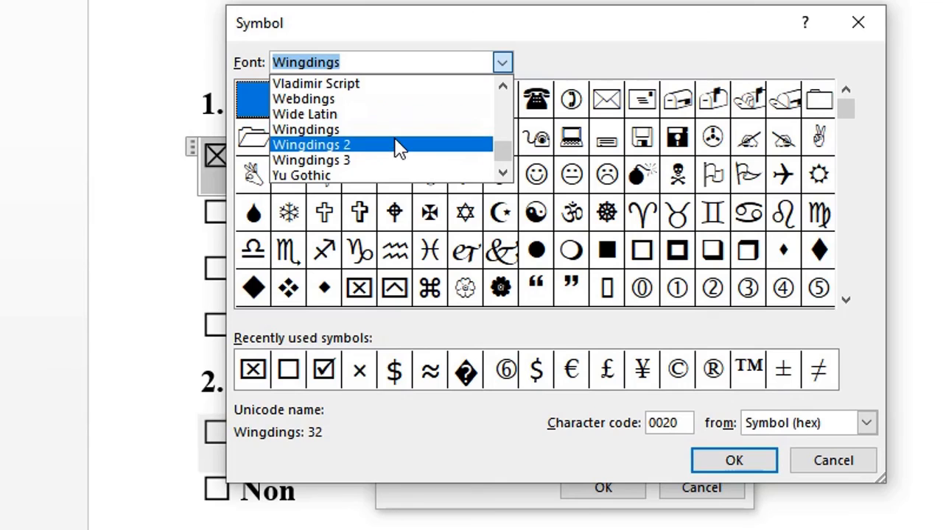
{"action": "left_click", "coordinate": [397, 156]}
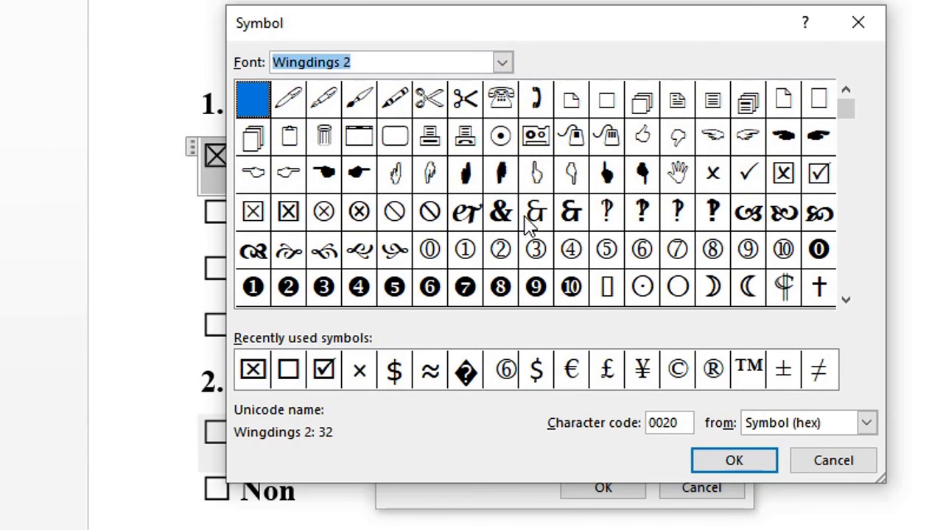
{"action": "left_click", "coordinate": [502, 63]}
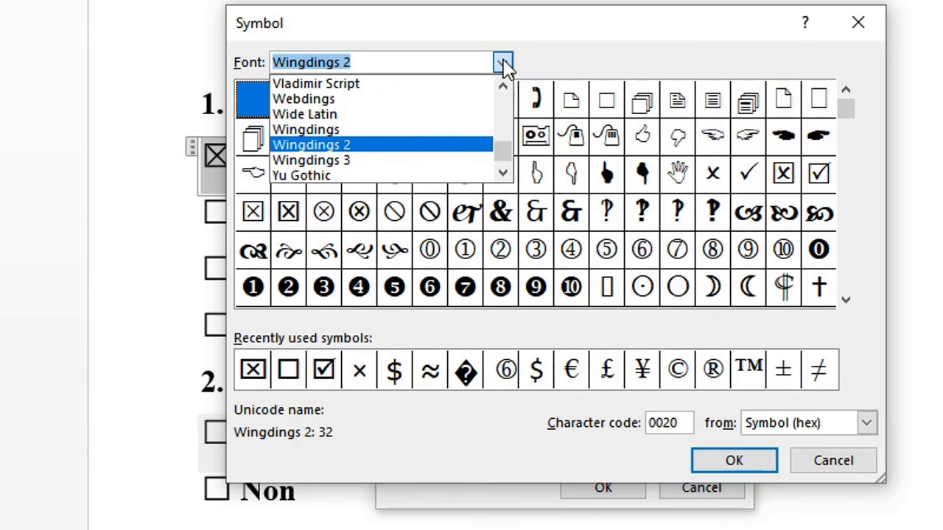
{"action": "left_click", "coordinate": [382, 132]}
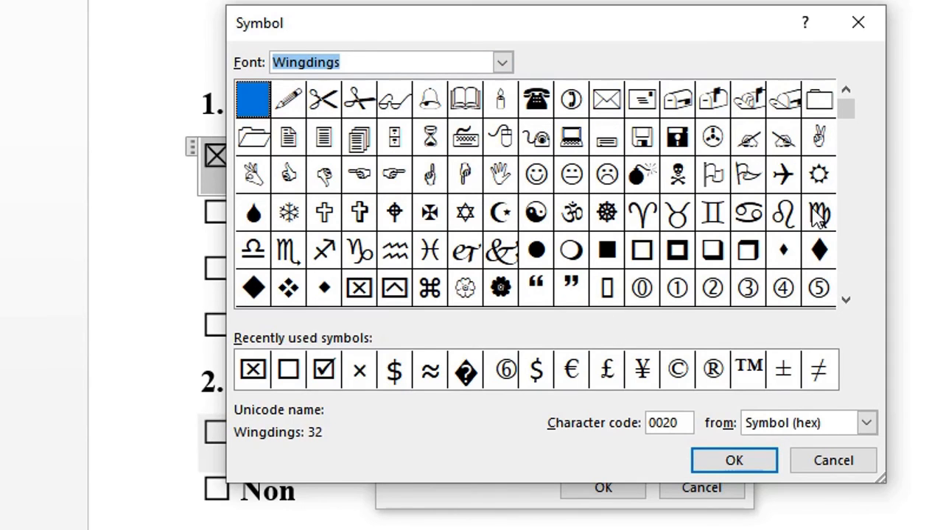
Set the checked symbol of the Bac check box to the boxed check mark, Wingdings character code 00FE, and apply the content control properties
{"action": "left_click_drag", "start_coordinate": [851, 114], "coordinate": [853, 214]}
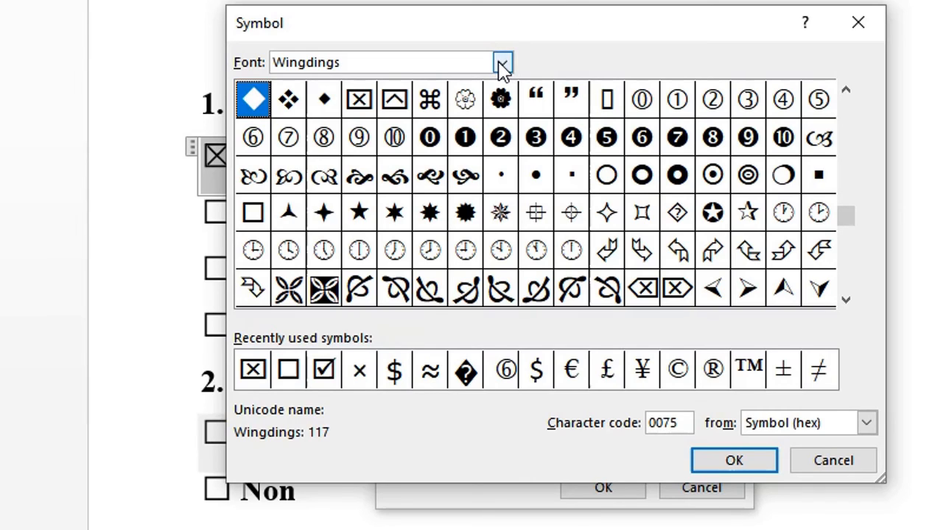
{"action": "left_click_drag", "start_coordinate": [847, 212], "coordinate": [855, 265]}
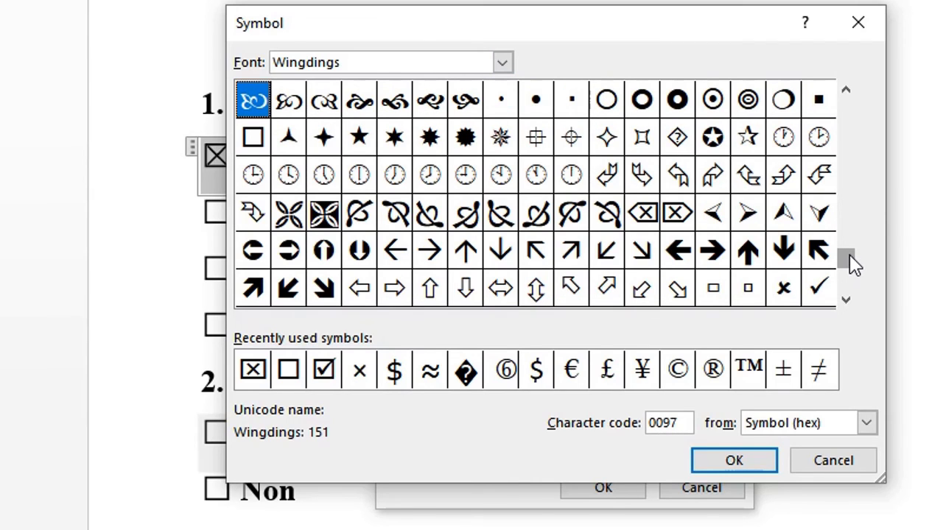
{"action": "left_click_drag", "start_coordinate": [853, 265], "coordinate": [854, 295]}
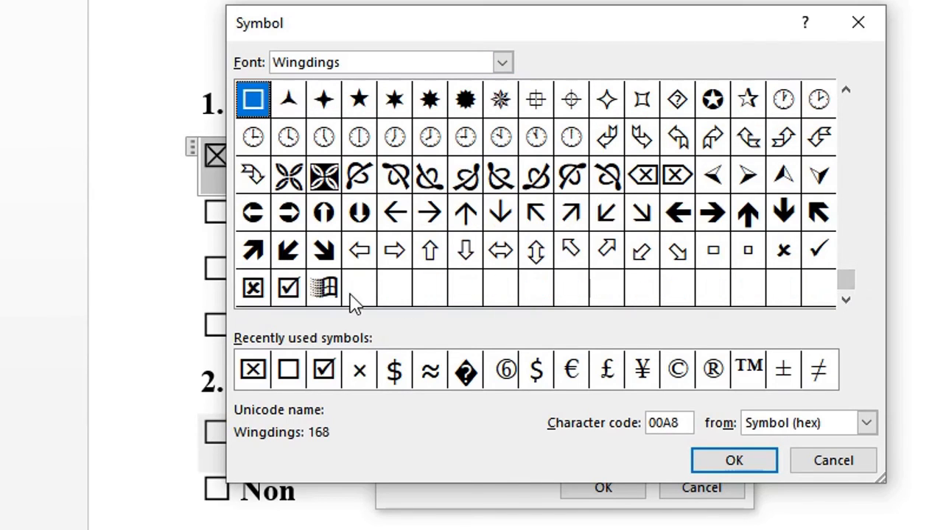
{"action": "left_click", "coordinate": [290, 289]}
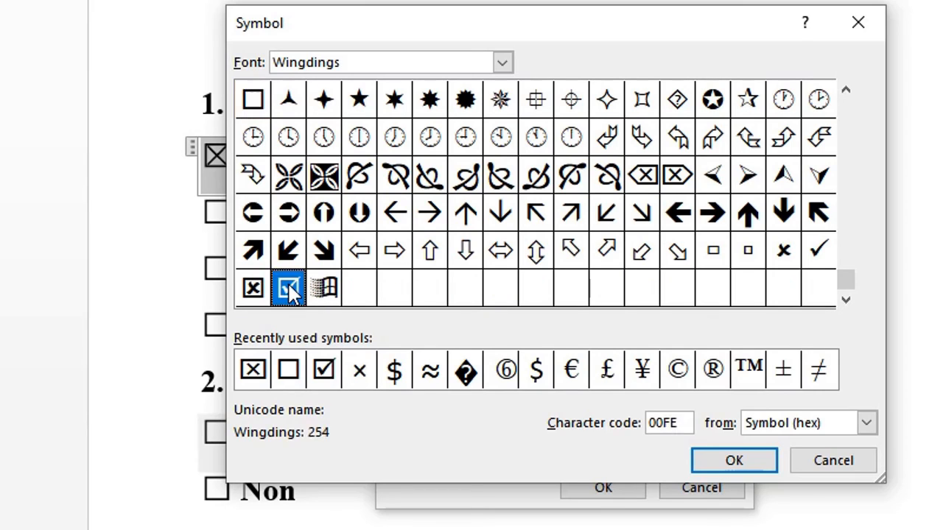
{"action": "left_click", "coordinate": [730, 461]}
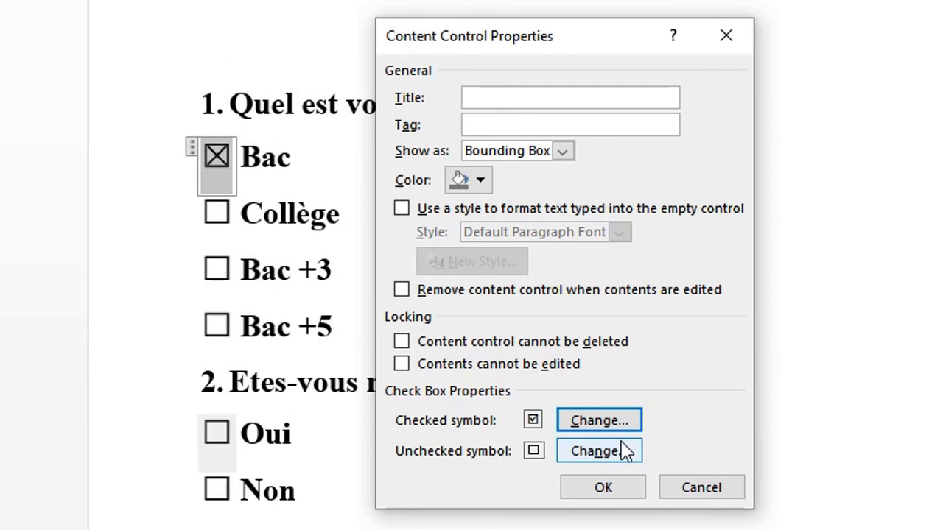
{"action": "left_click", "coordinate": [604, 489]}
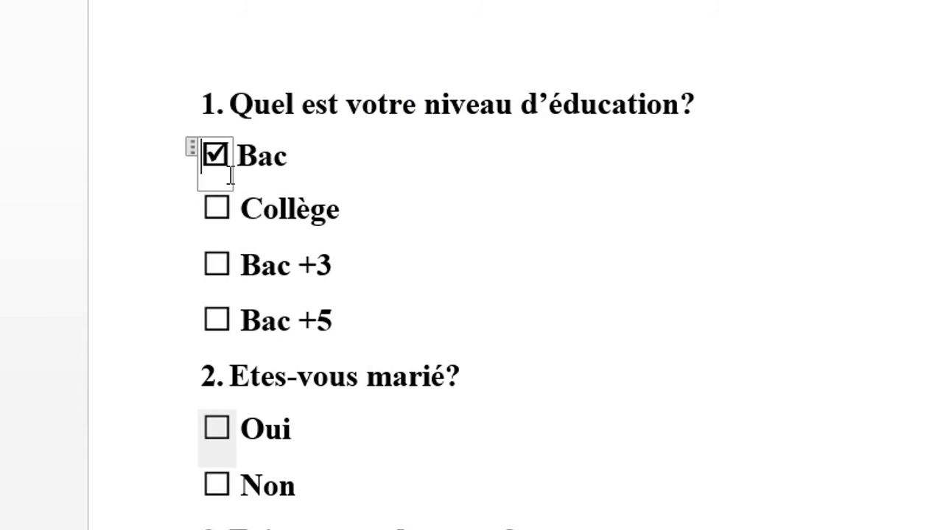
Change the checked symbol of the Non check box under question 2 to the boxed check mark (Wingdings 00FE) and check the box
{"action": "scroll", "coordinate": [309, 388], "scroll_direction": "down", "scroll_amount": 3}
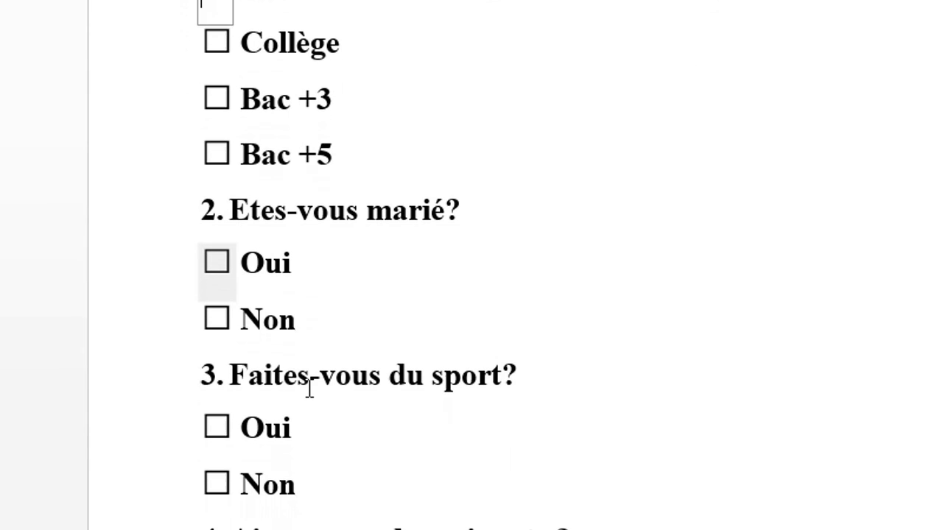
{"action": "left_click", "coordinate": [216, 319]}
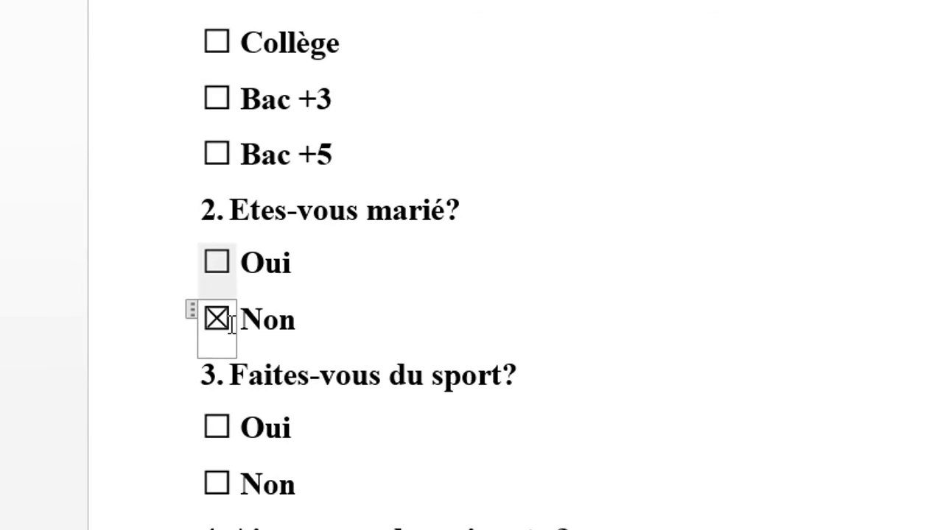
{"action": "left_click", "coordinate": [216, 319]}
{"action": "left_click_drag", "start_coordinate": [230, 324], "coordinate": [204, 324]}
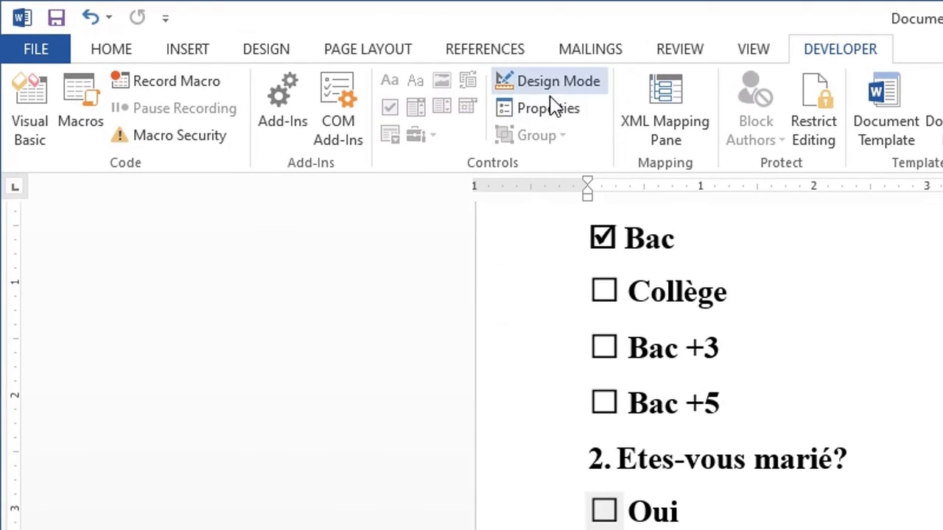
{"action": "left_click", "coordinate": [554, 116]}
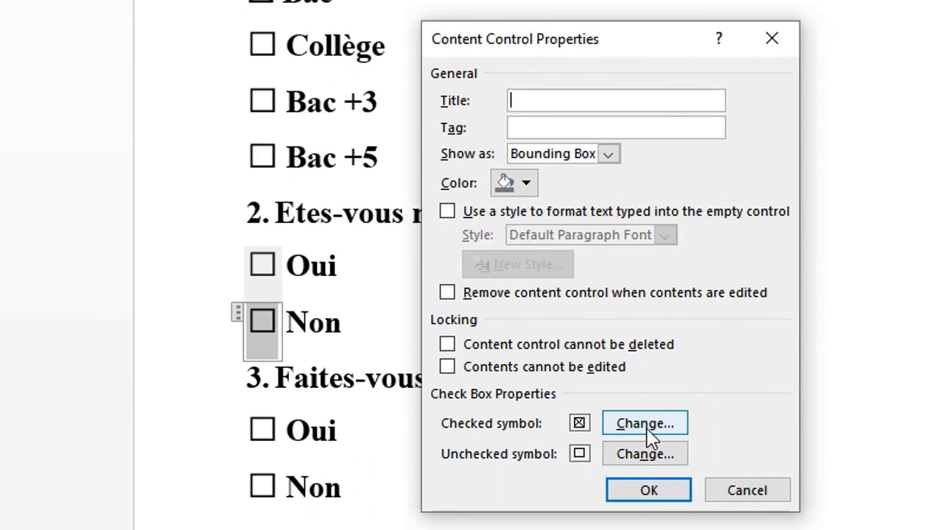
{"action": "left_click", "coordinate": [646, 426]}
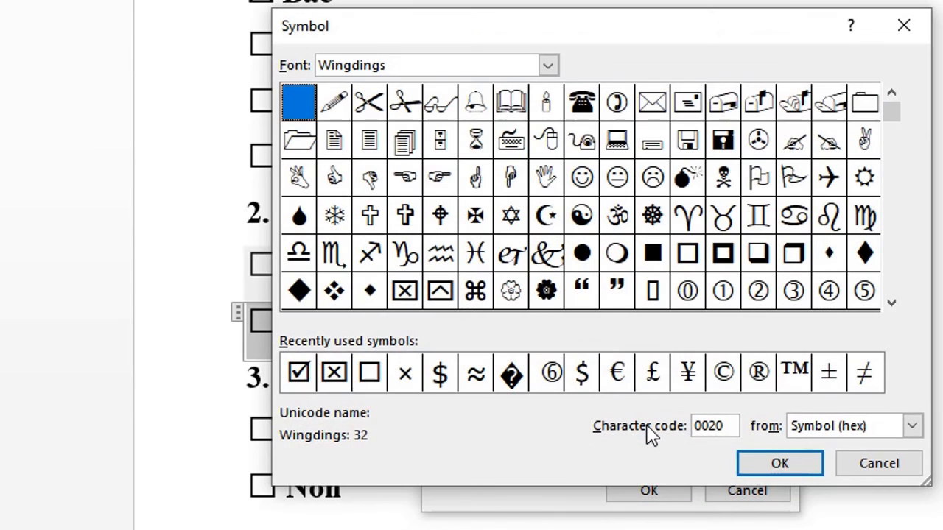
{"action": "left_click", "coordinate": [333, 374]}
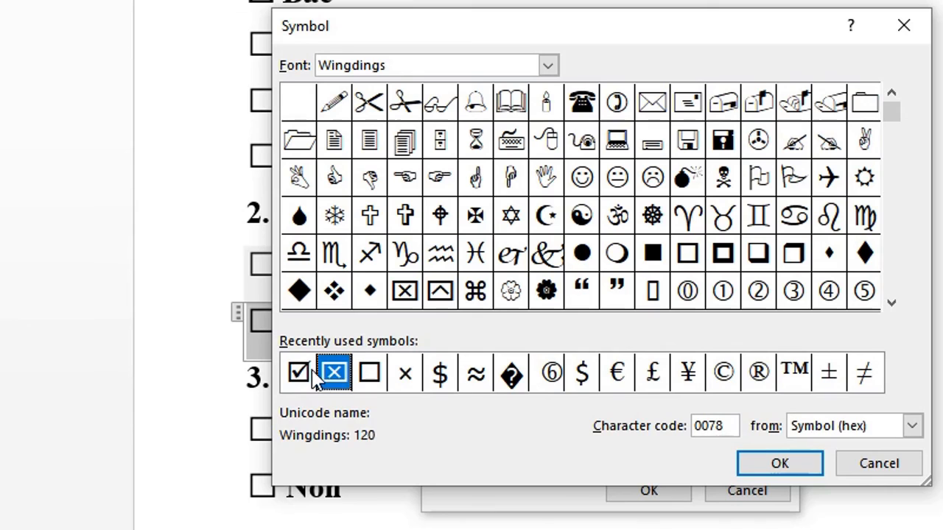
{"action": "left_click", "coordinate": [302, 374]}
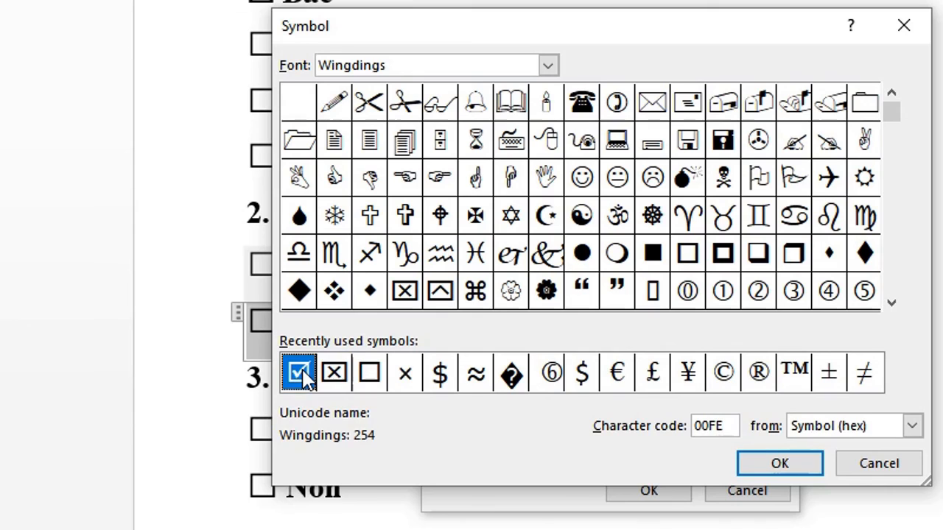
{"action": "left_click", "coordinate": [790, 468]}
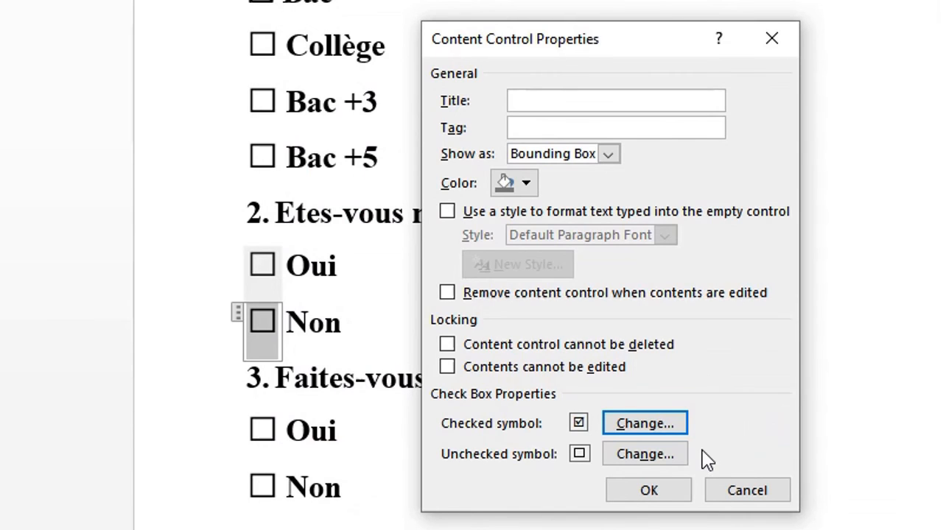
{"action": "left_click", "coordinate": [666, 495]}
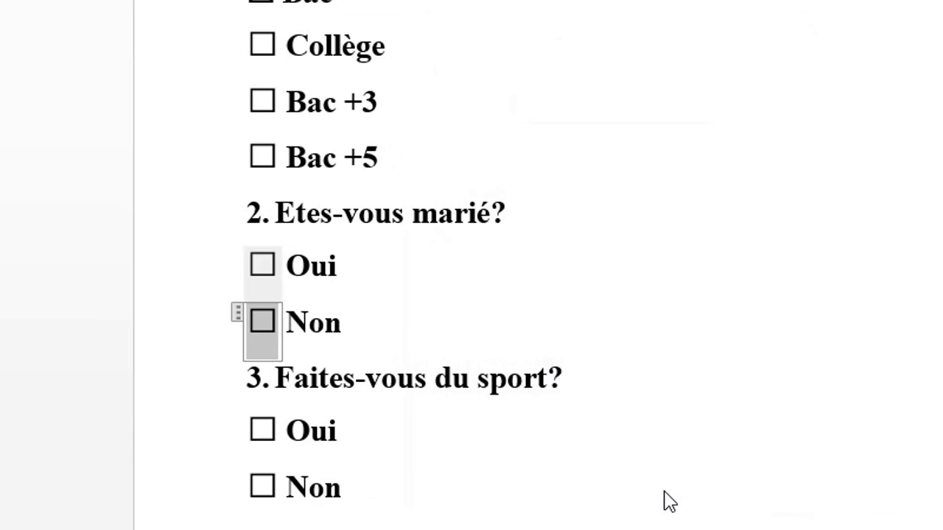
{"action": "left_click", "coordinate": [266, 325]}
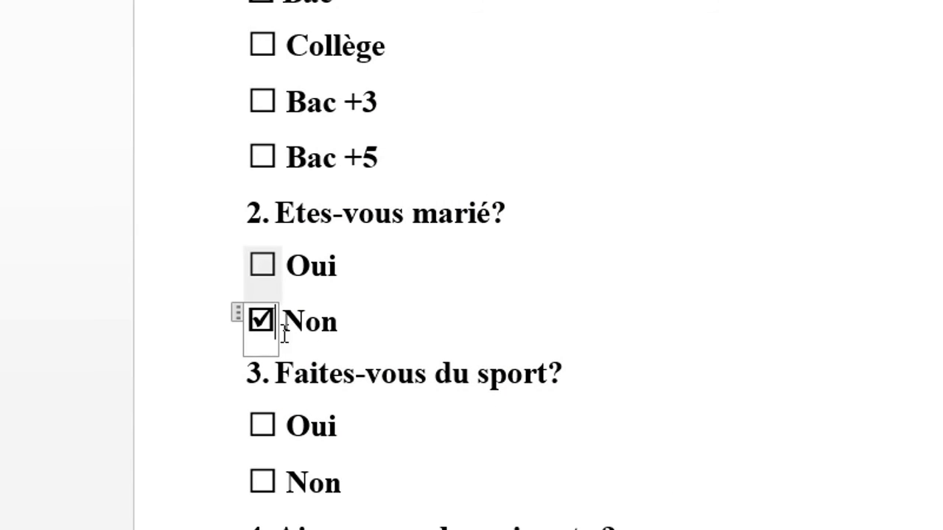
Check Oui under question 3 and change its checked symbol to the boxed check mark (Wingdings 00FE)
{"action": "scroll", "coordinate": [531, 335], "scroll_direction": "down", "scroll_amount": 4}
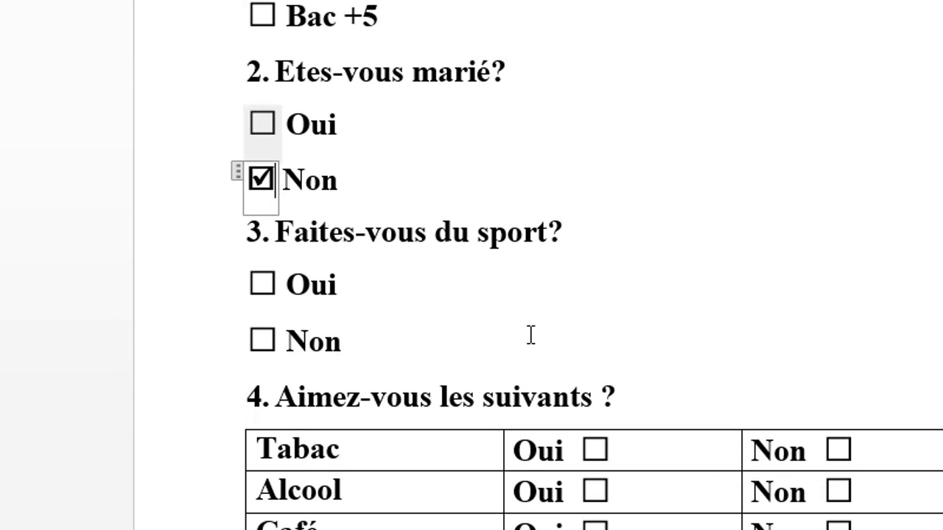
{"action": "scroll", "coordinate": [530, 335], "scroll_direction": "down", "scroll_amount": 3}
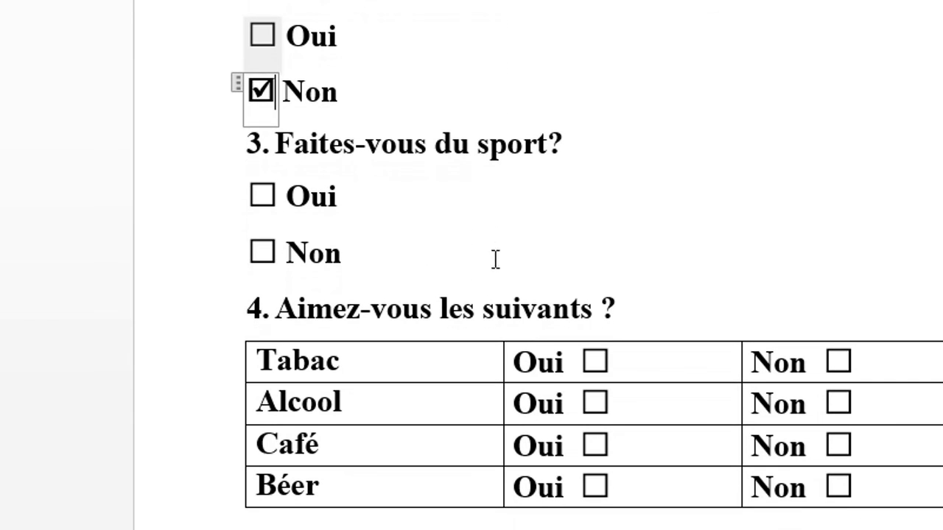
{"action": "left_click", "coordinate": [262, 196]}
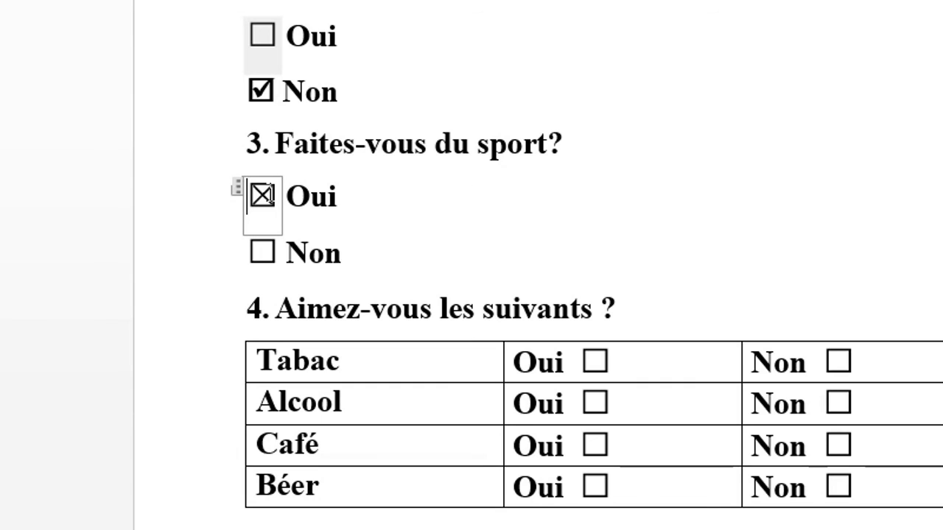
{"action": "left_click", "coordinate": [269, 195]}
{"action": "left_click", "coordinate": [270, 195]}
{"action": "left_click_drag", "start_coordinate": [270, 195], "coordinate": [251, 196]}
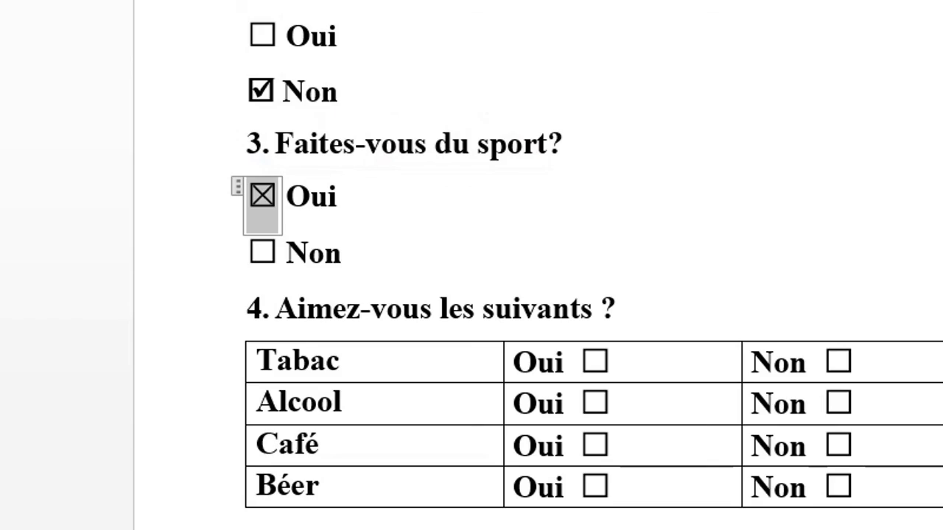
{"action": "left_click", "coordinate": [508, 103]}
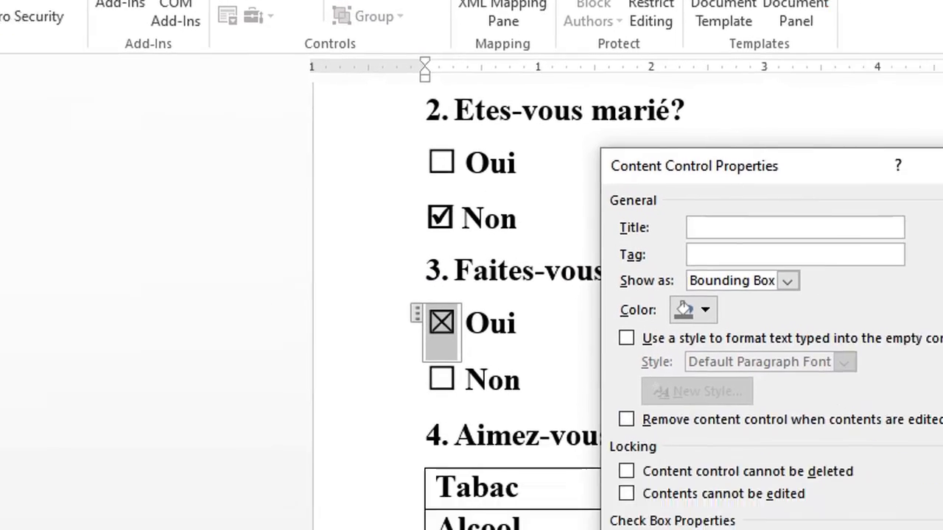
{"action": "left_click", "coordinate": [942, 529]}
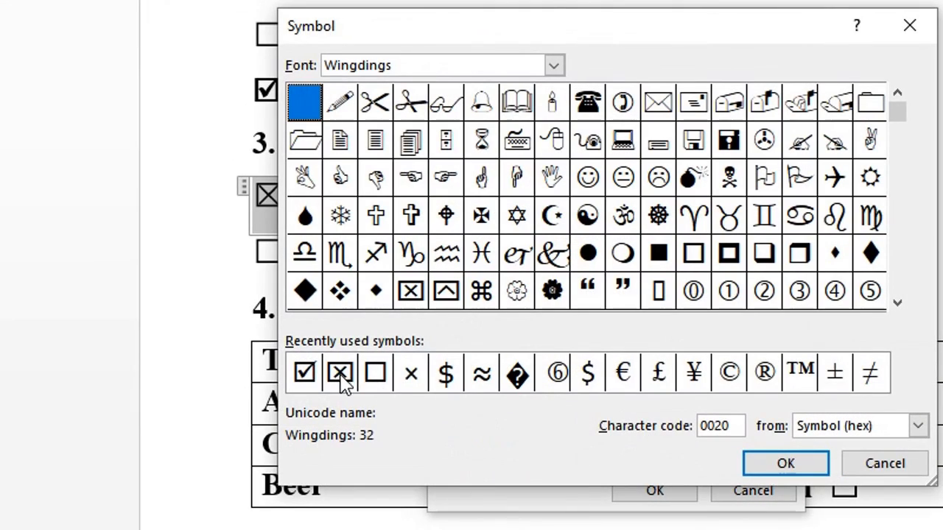
{"action": "left_click", "coordinate": [310, 376]}
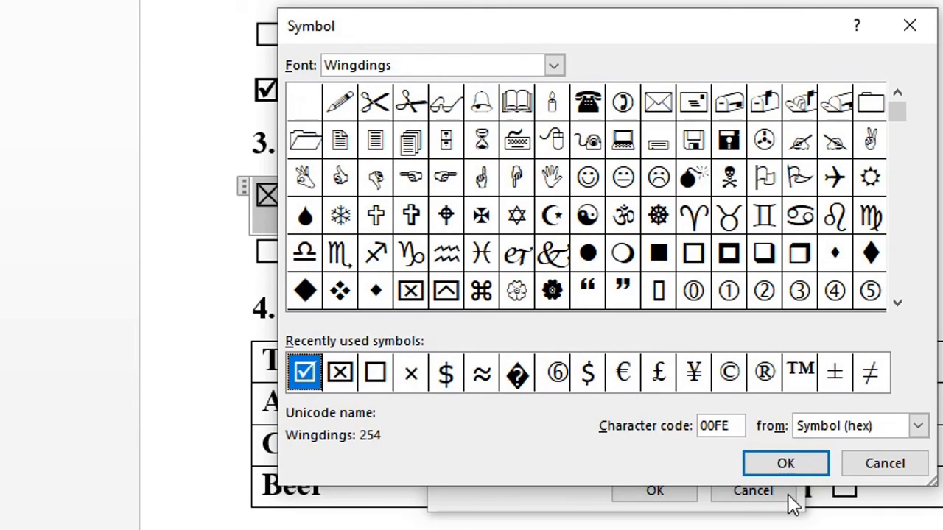
{"action": "left_click", "coordinate": [795, 466]}
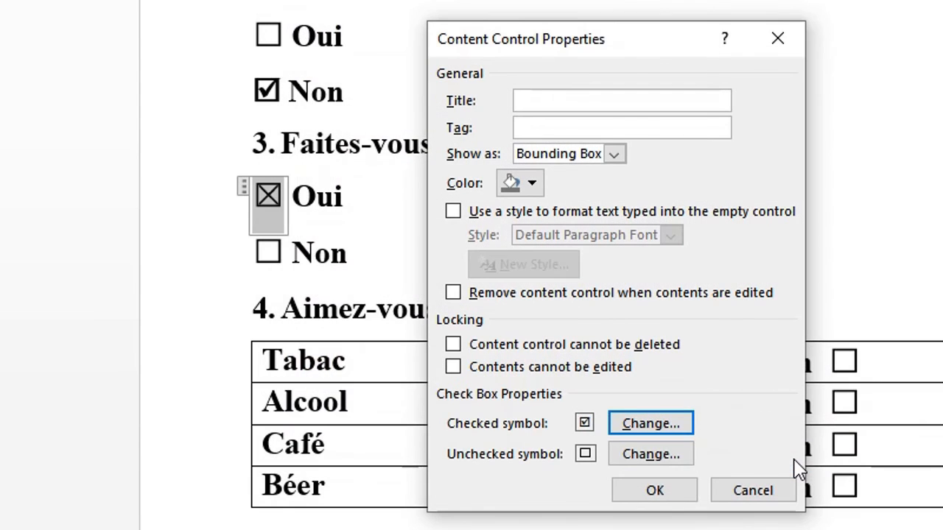
{"action": "left_click", "coordinate": [677, 496]}
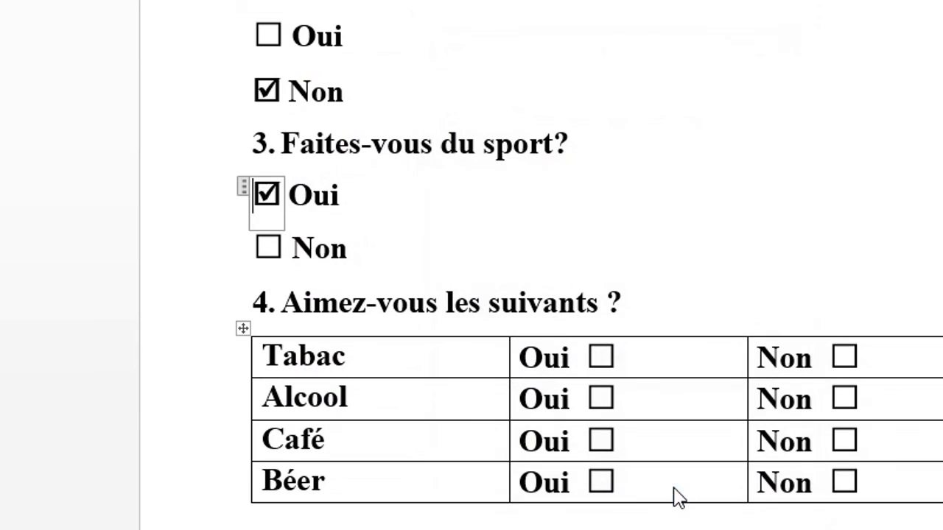
Set the checked symbol of the Non check box in question 4's Tabac row to the boxed check mark (Wingdings 00FE) and check it
{"action": "scroll", "coordinate": [476, 280], "scroll_direction": "down", "scroll_amount": 2}
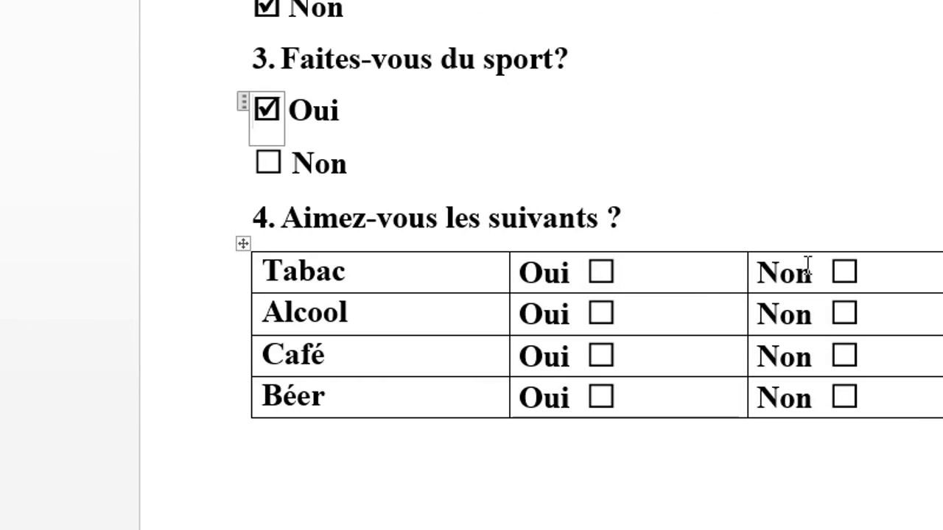
{"action": "left_click", "coordinate": [844, 272]}
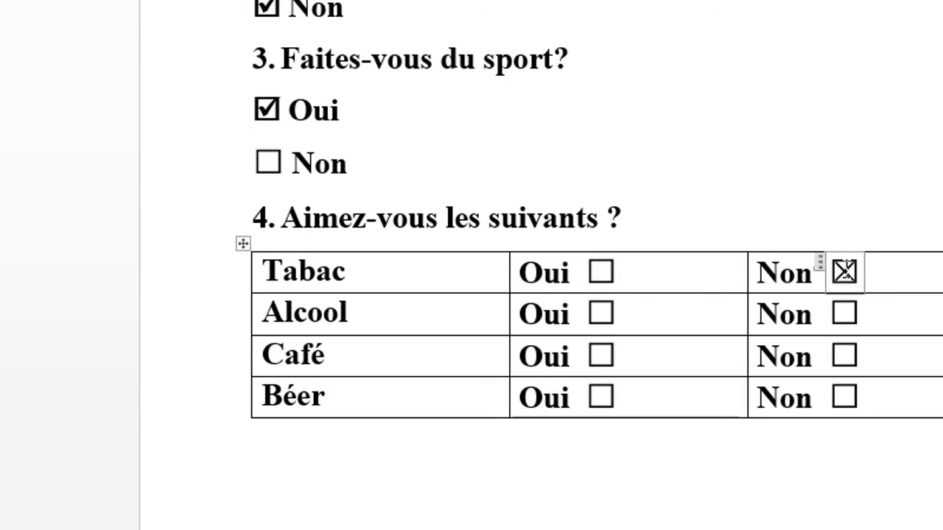
{"action": "left_click", "coordinate": [844, 272]}
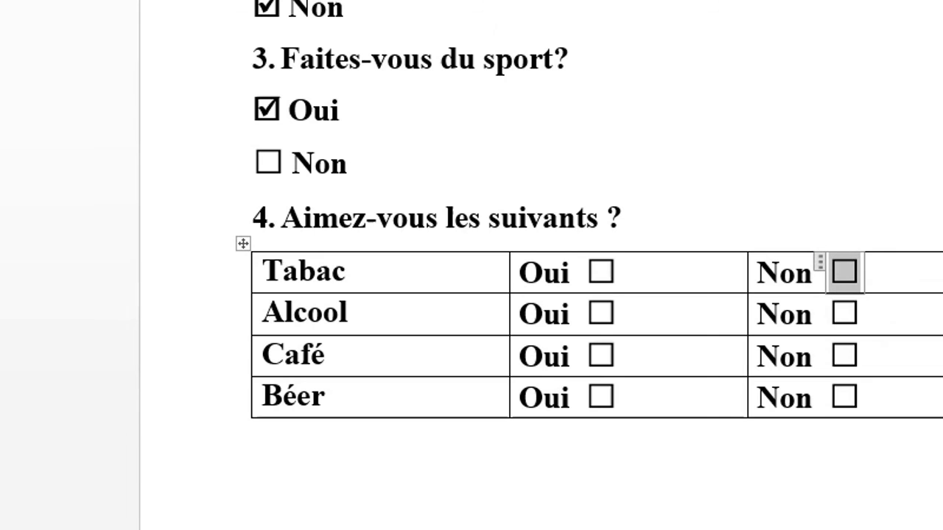
{"action": "left_click", "coordinate": [495, 70]}
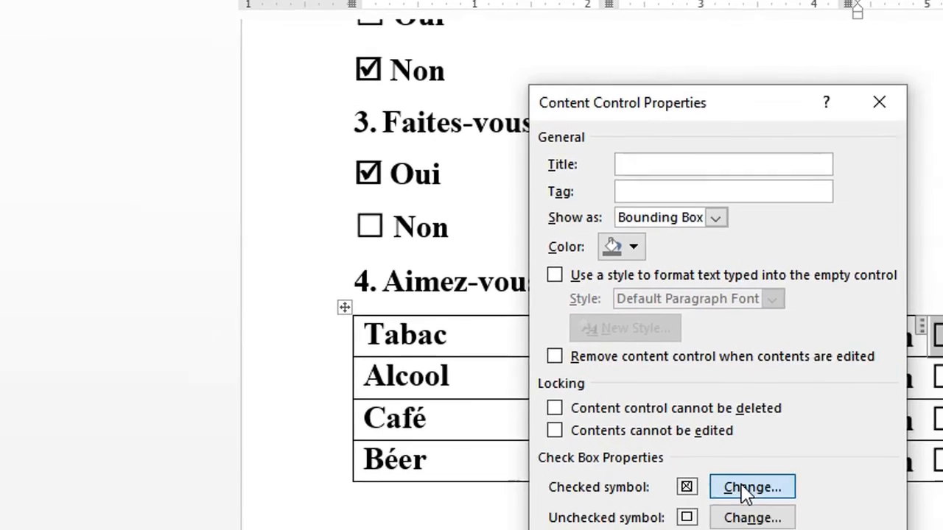
{"action": "left_click", "coordinate": [772, 486]}
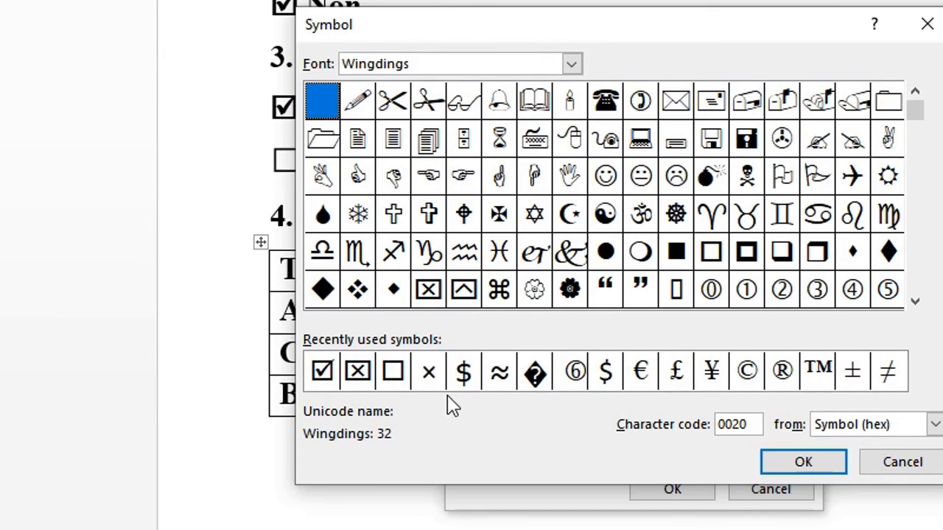
{"action": "left_click", "coordinate": [329, 376]}
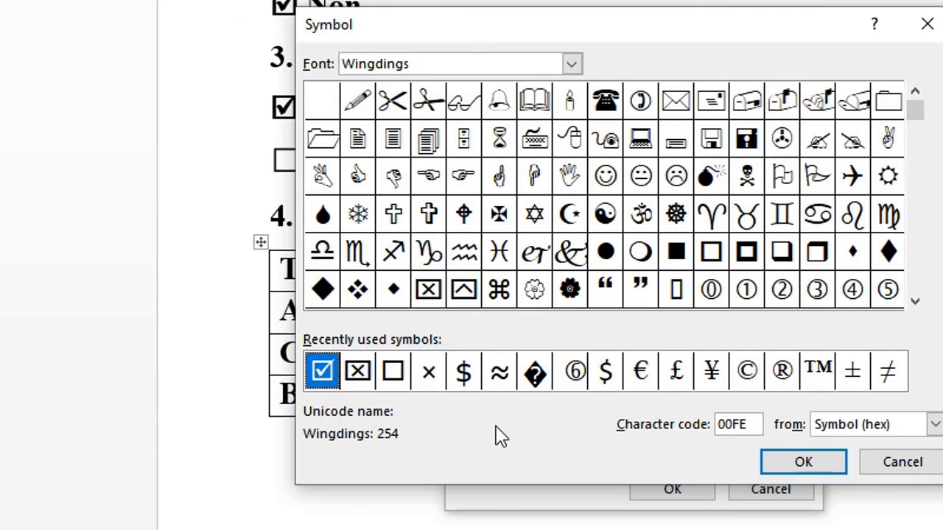
{"action": "left_click", "coordinate": [804, 463]}
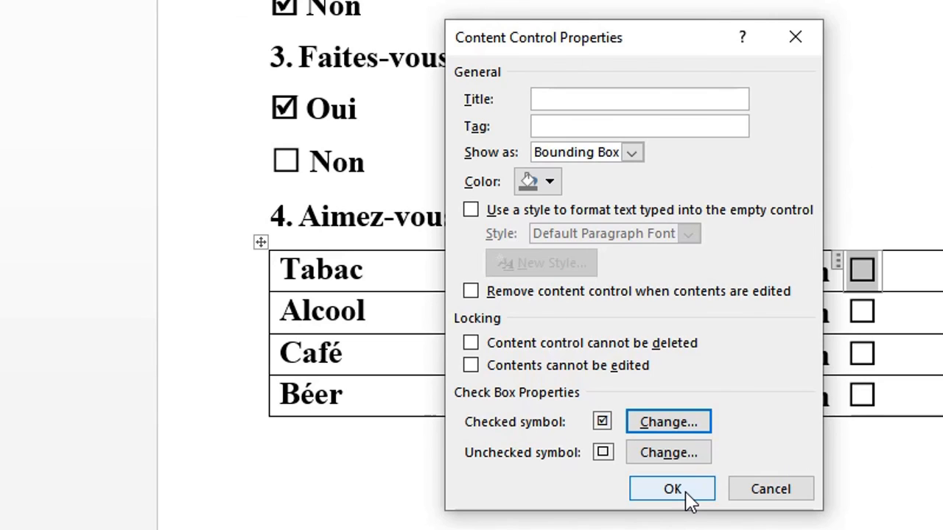
{"action": "left_click", "coordinate": [687, 493]}
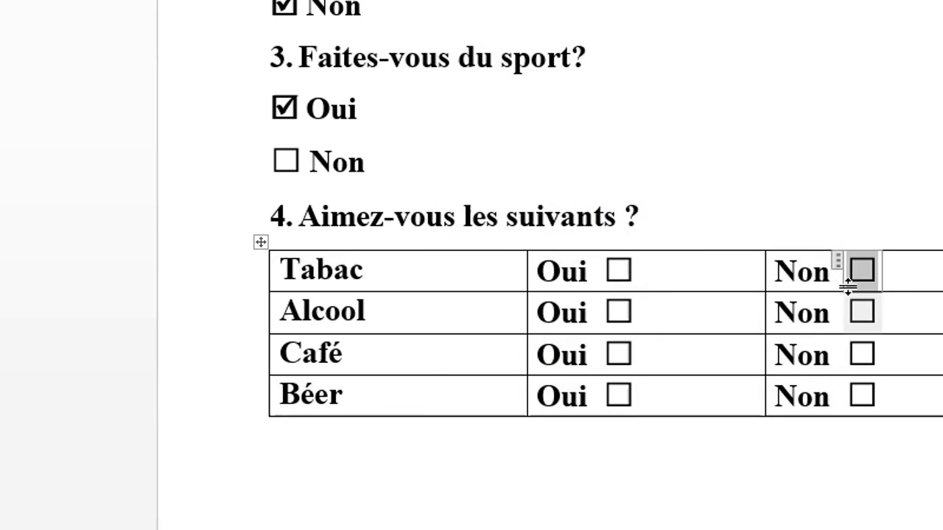
{"action": "left_click", "coordinate": [863, 270]}
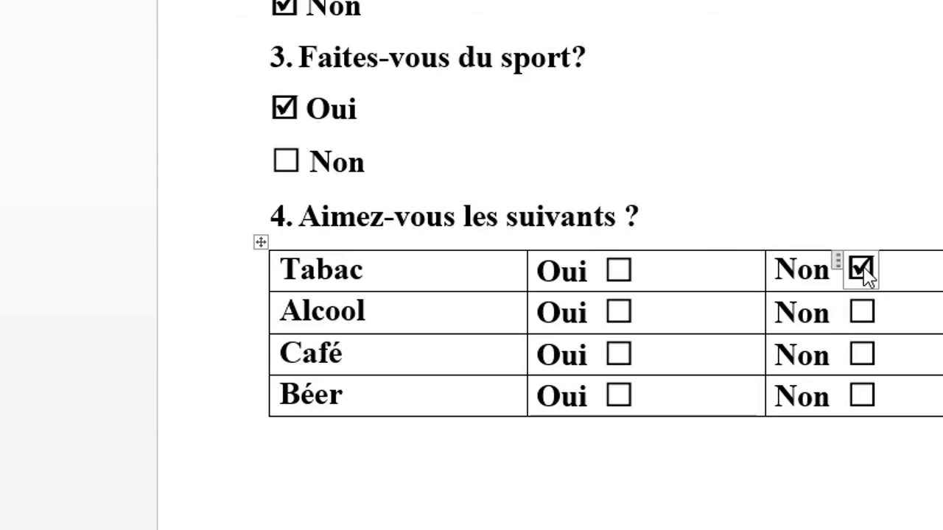